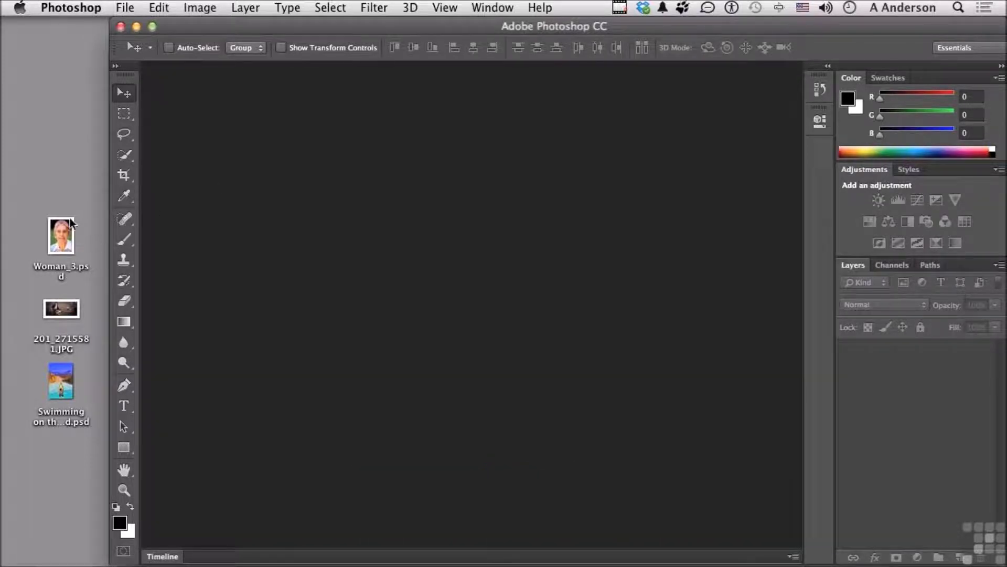
Click an empty spot on the desktop to bring Finder in front of the empty Photoshop workspace.
click(49, 141)
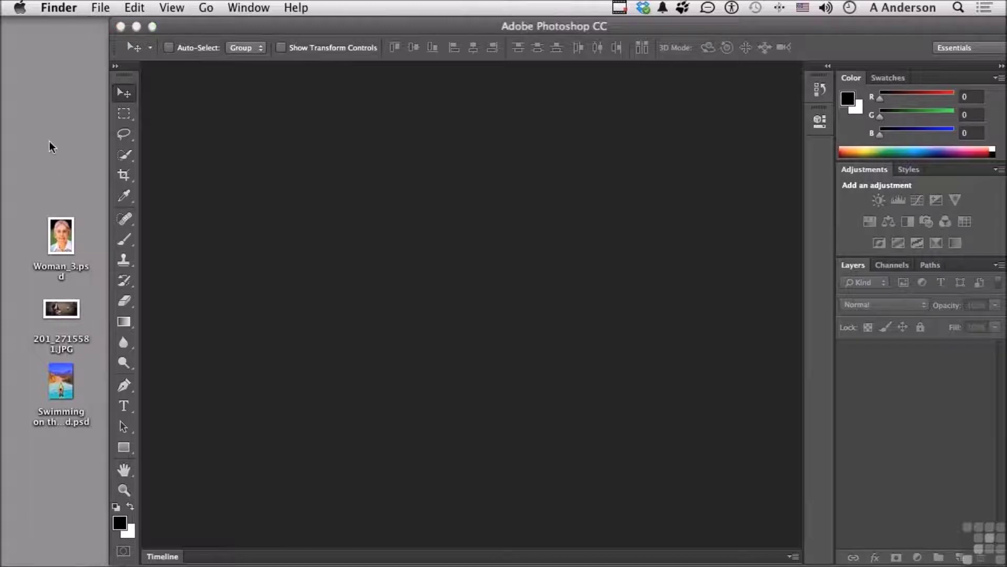
click(57, 238)
double_click(57, 239)
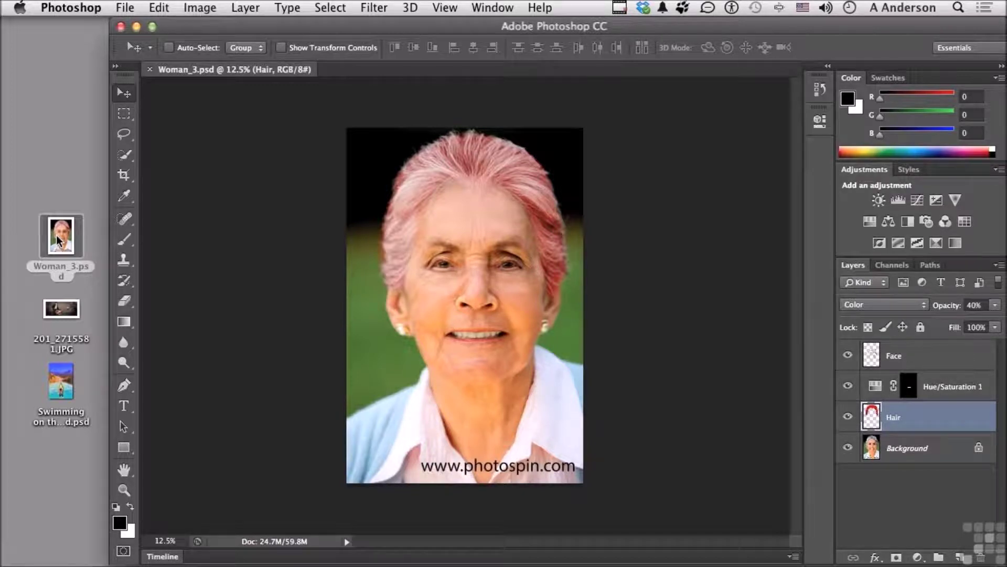
click(150, 69)
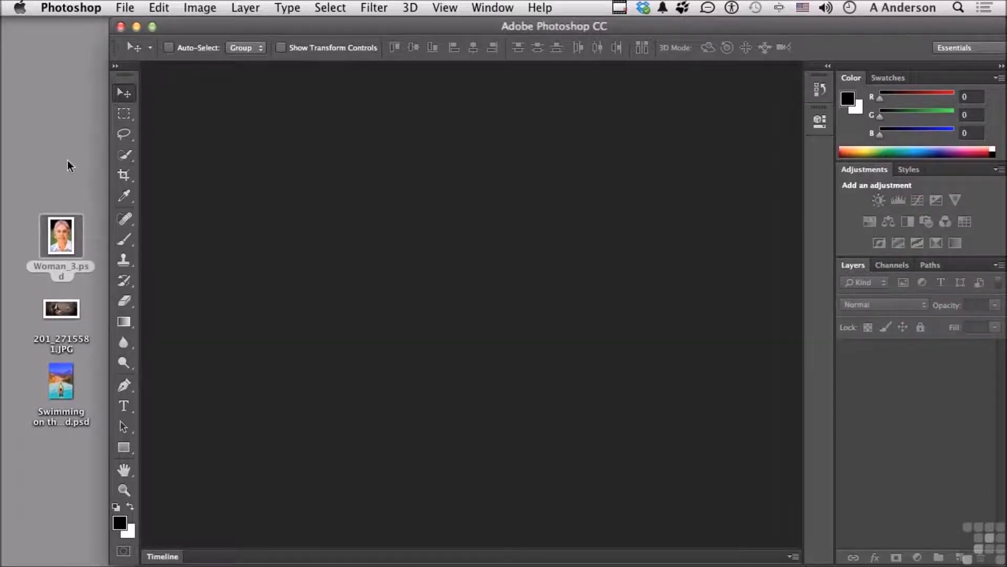
Select the motorcycle photo 201_2715581.JPG on the desktop.
click(61, 313)
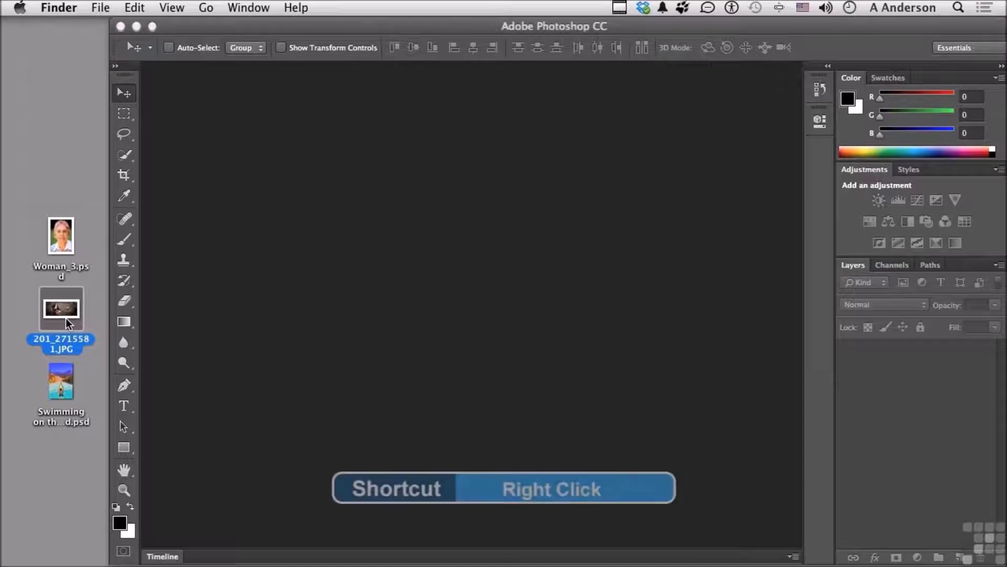
Open 201_2715581.JPG with Adobe Photoshop CC (14.0.0), then close the document.
right_click(61, 309)
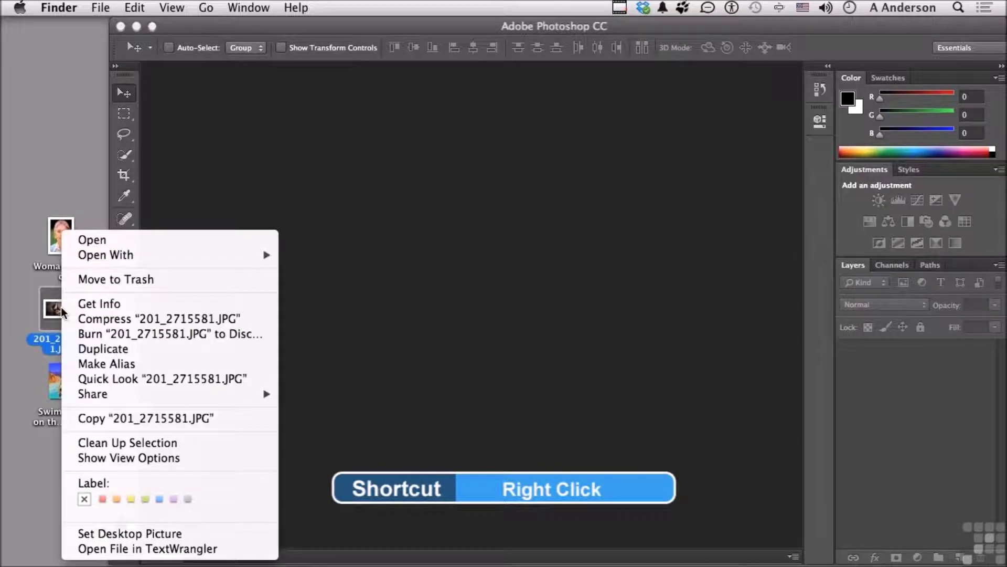
mouse_move(102, 256)
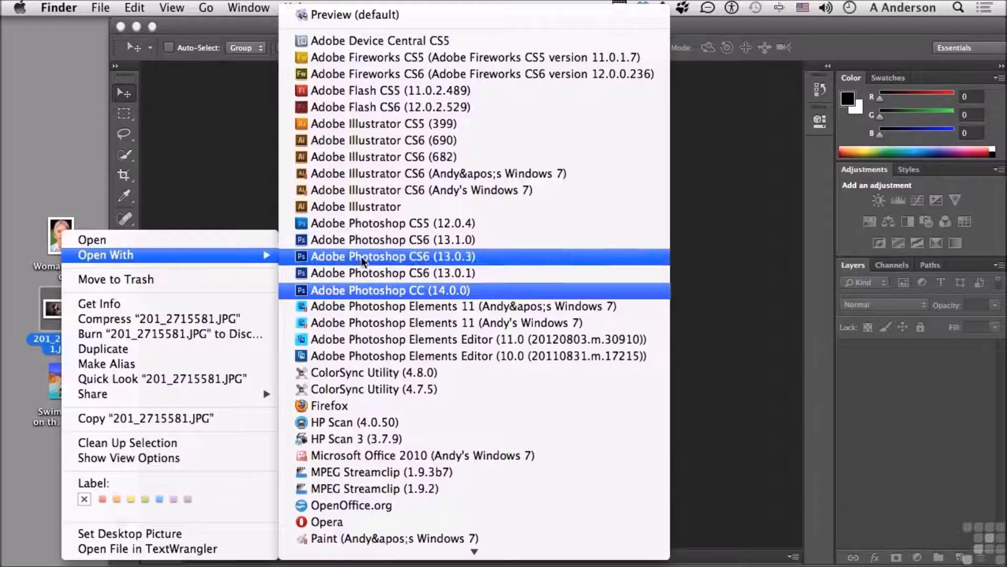
click(376, 290)
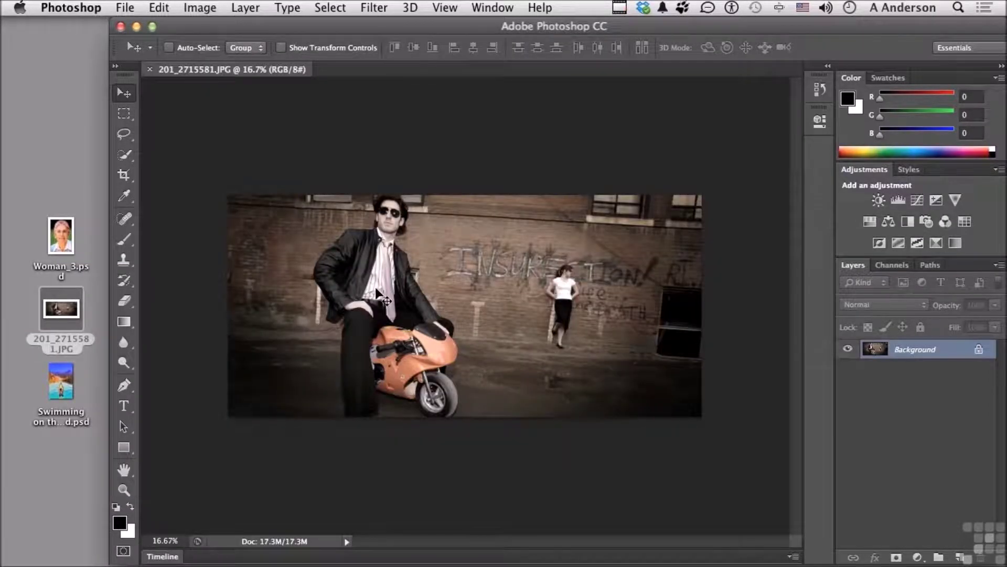
click(150, 69)
Drag Swimming on the Road.psd from the desktop into Photoshop to open it, then close it.
click(53, 111)
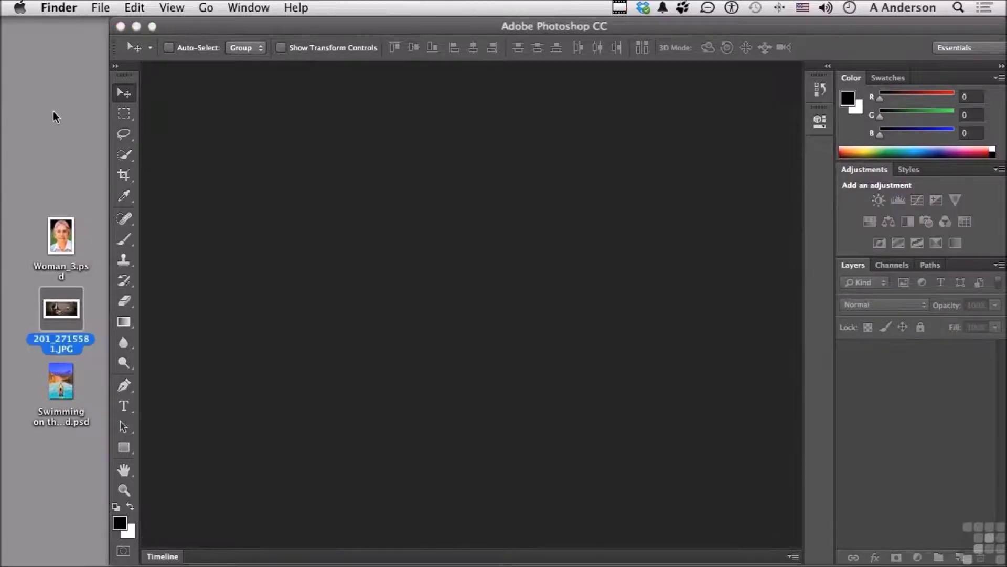
click(45, 458)
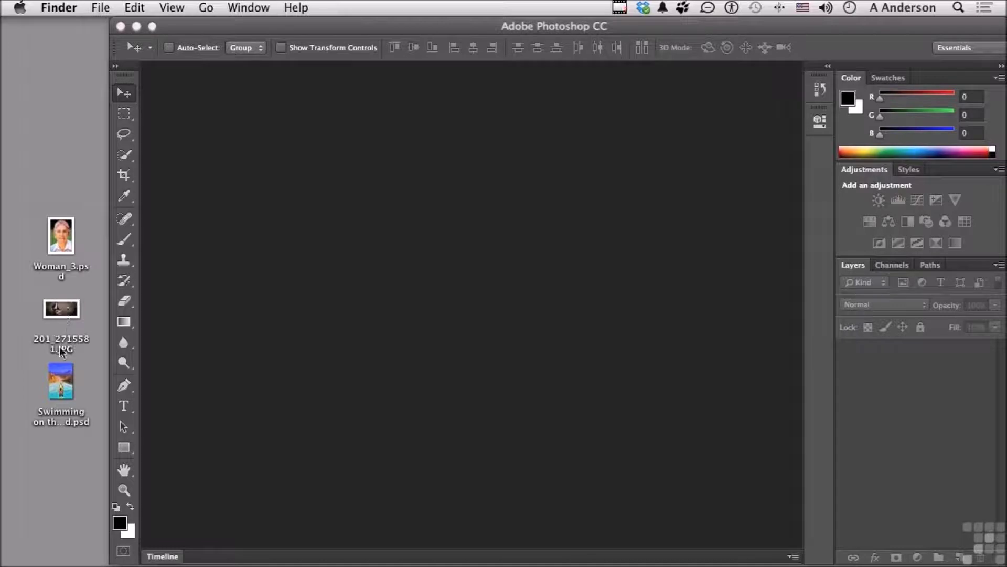
drag(58, 378, 454, 304)
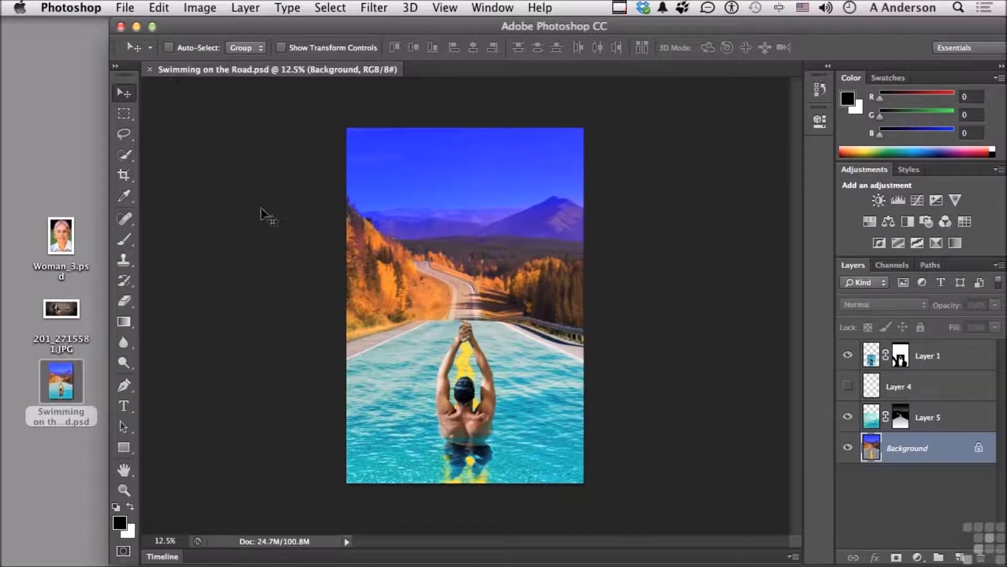
click(149, 69)
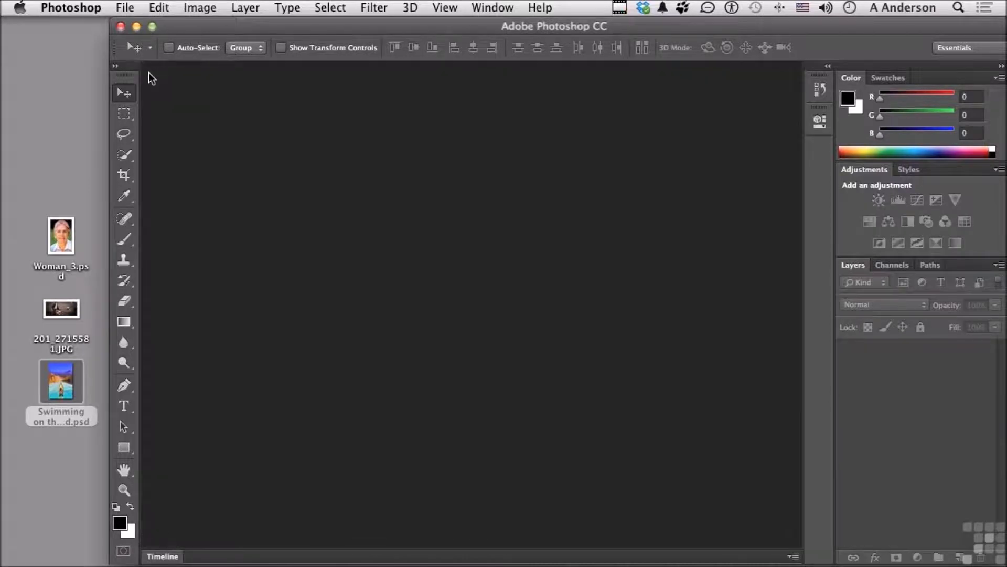
click(34, 111)
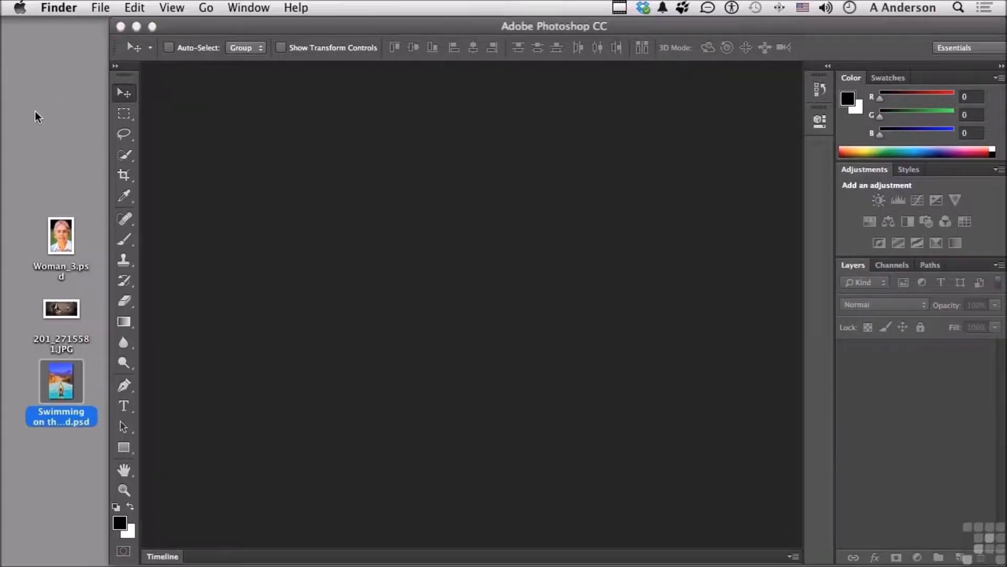
drag(35, 111, 57, 474)
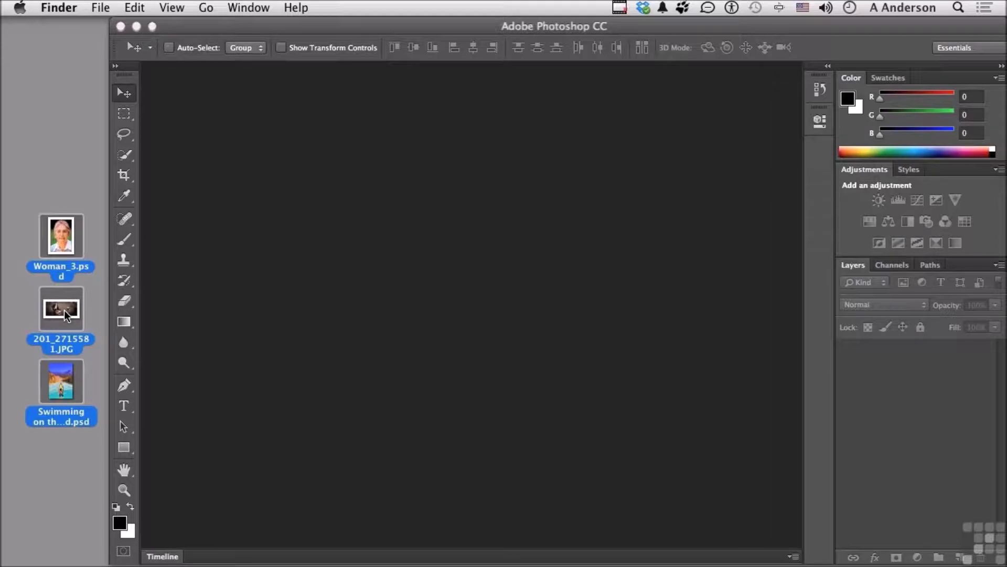
drag(64, 310, 418, 313)
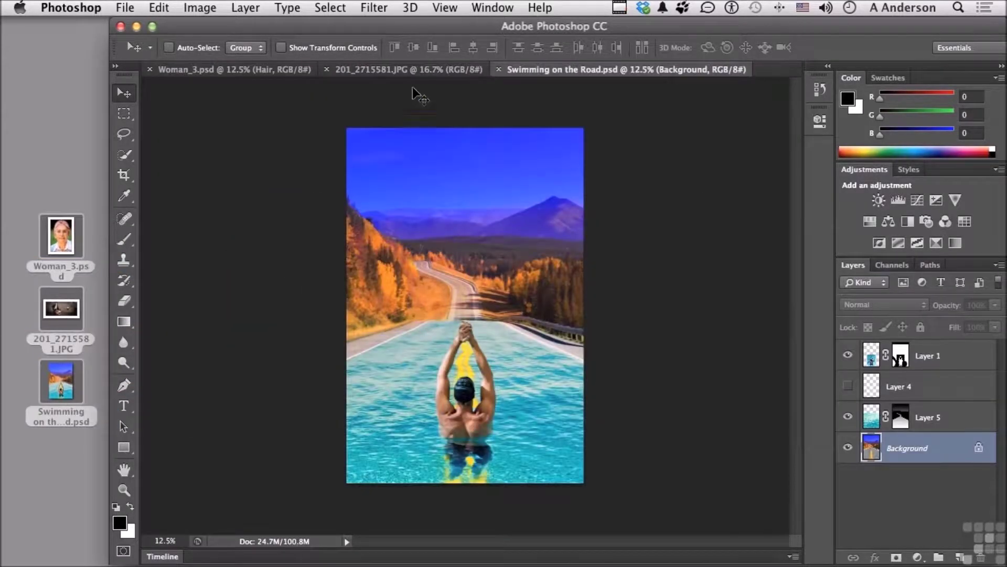
click(352, 69)
click(235, 70)
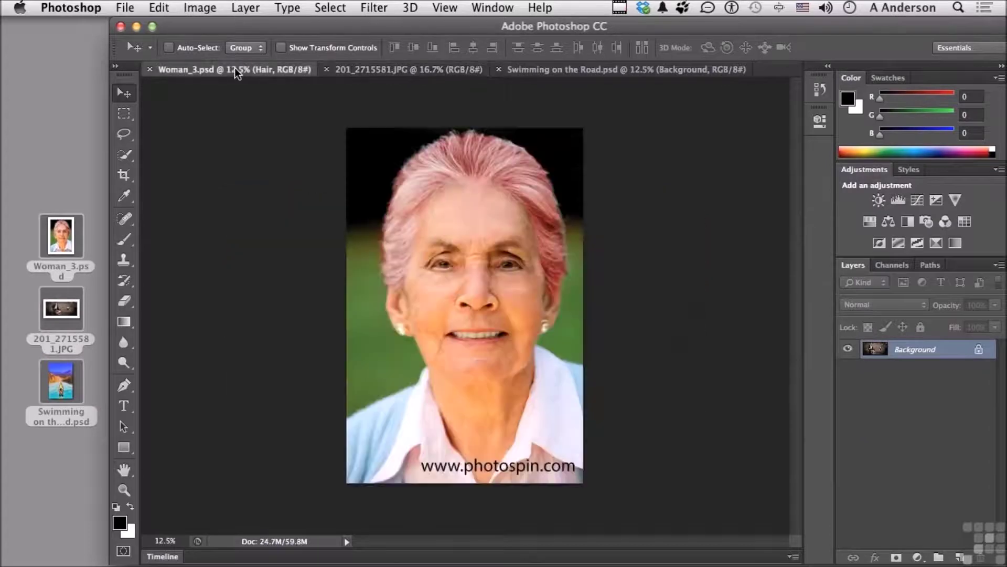
click(150, 69)
click(150, 69)
click(150, 69)
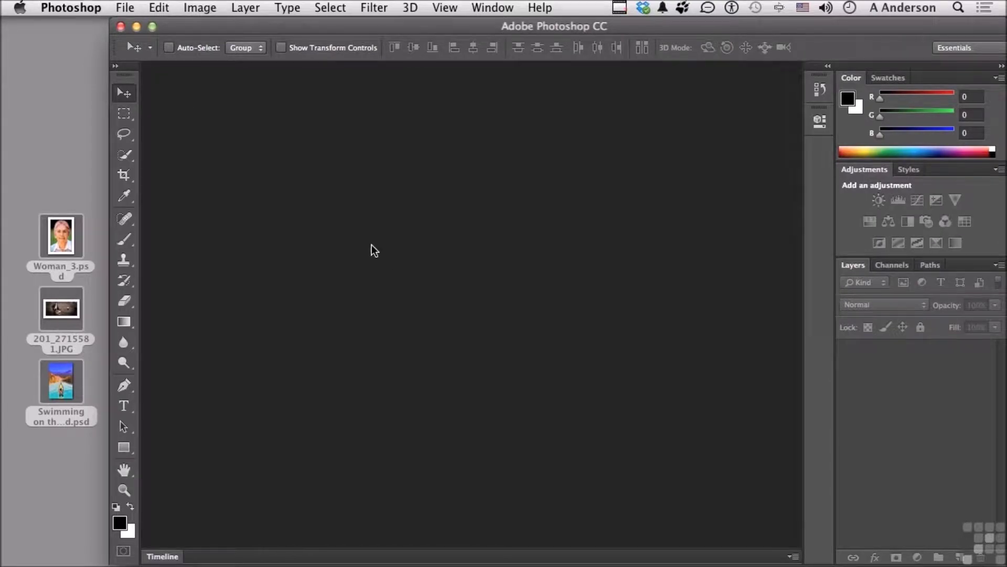
Open 201_2715581.JPG and Woman_3.psd together via File > Open, then close Woman_3.psd.
click(129, 11)
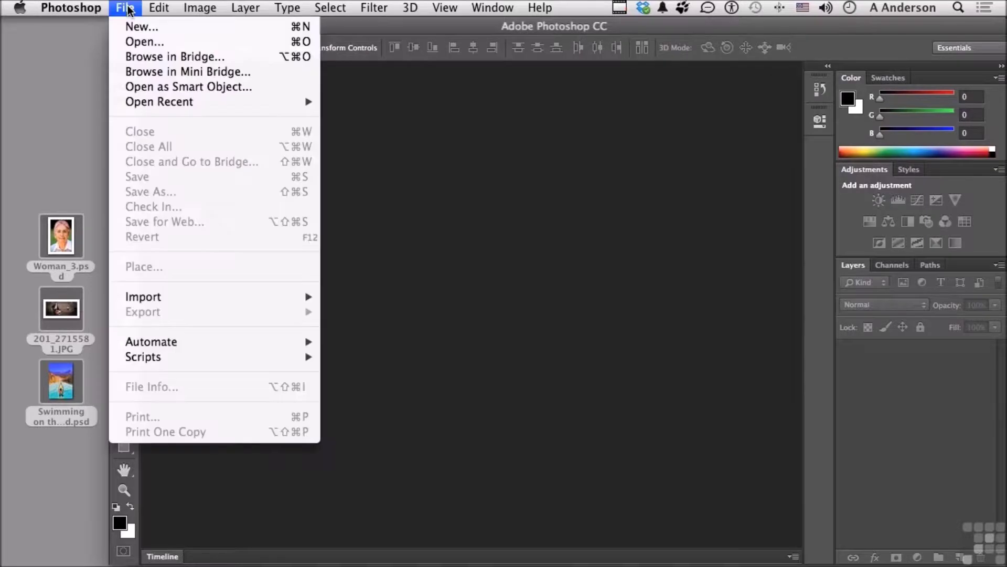
click(134, 40)
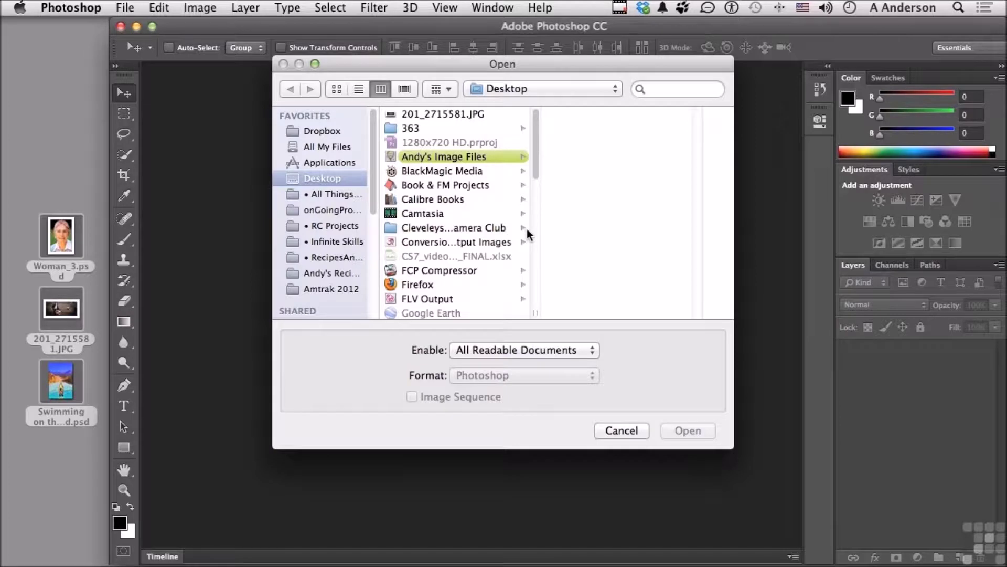
click(473, 112)
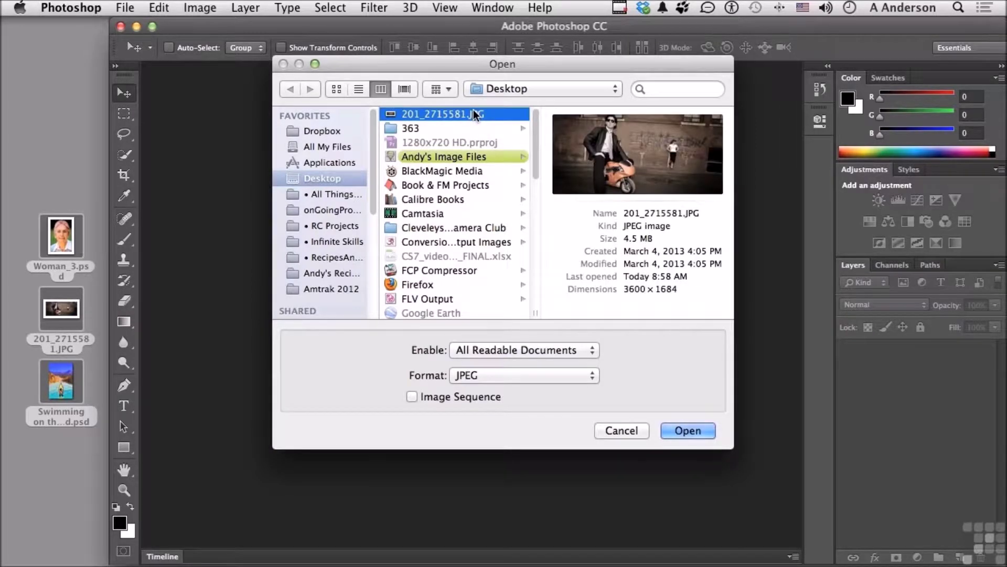
scroll(459, 216, down, 1)
scroll(459, 215, down, 12)
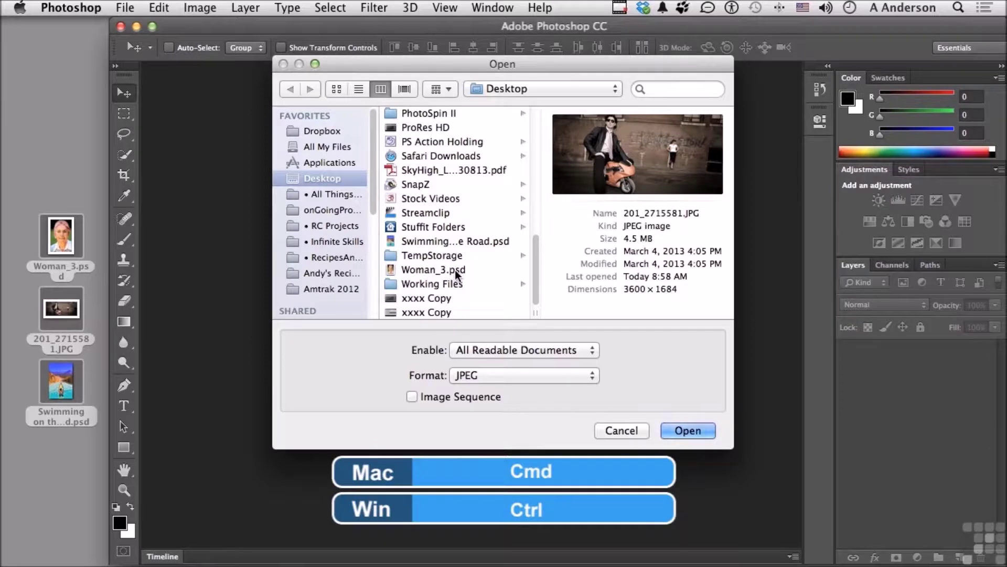
click(455, 269)
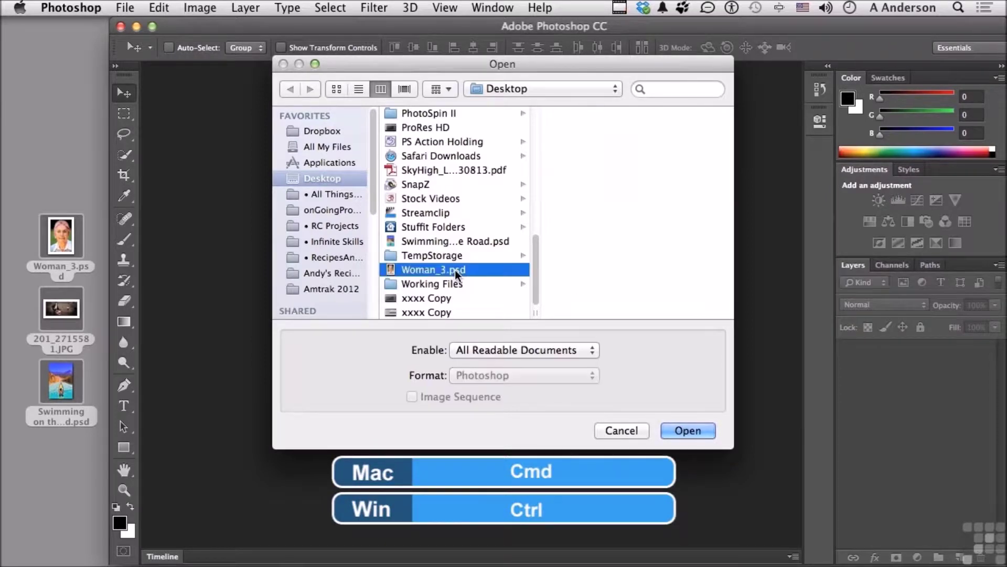
scroll(455, 269, up, 5)
scroll(455, 269, up, 6)
click(448, 115)
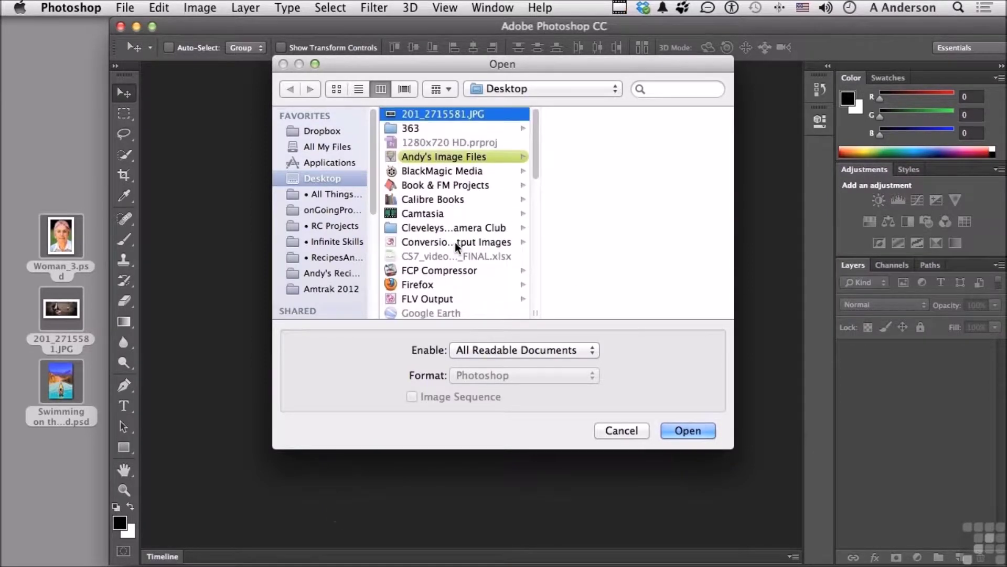
click(687, 429)
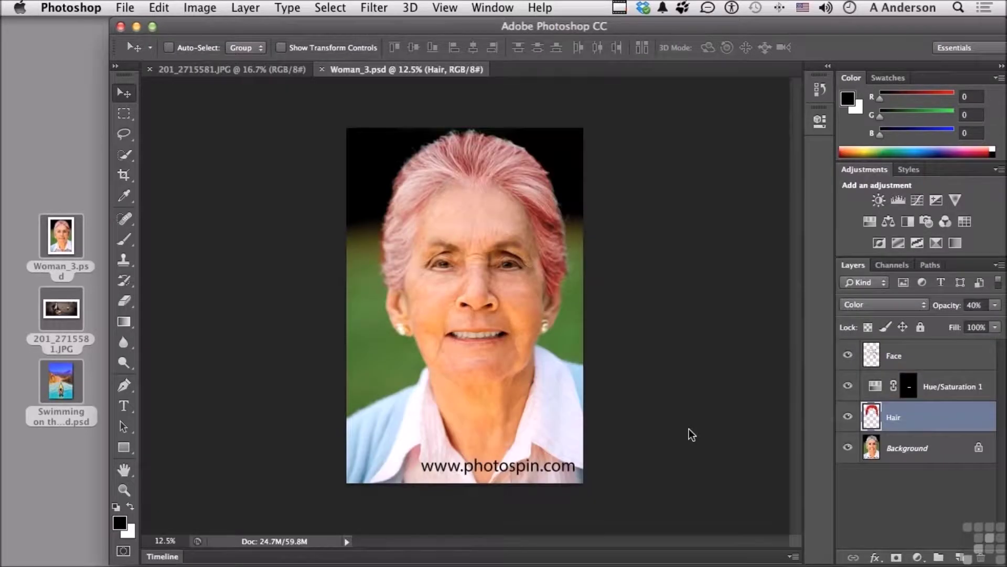
click(322, 69)
Close the motorcycle photo, cancel the Open dialog, and drag 201_2715581.JPG back into Photoshop.
click(150, 70)
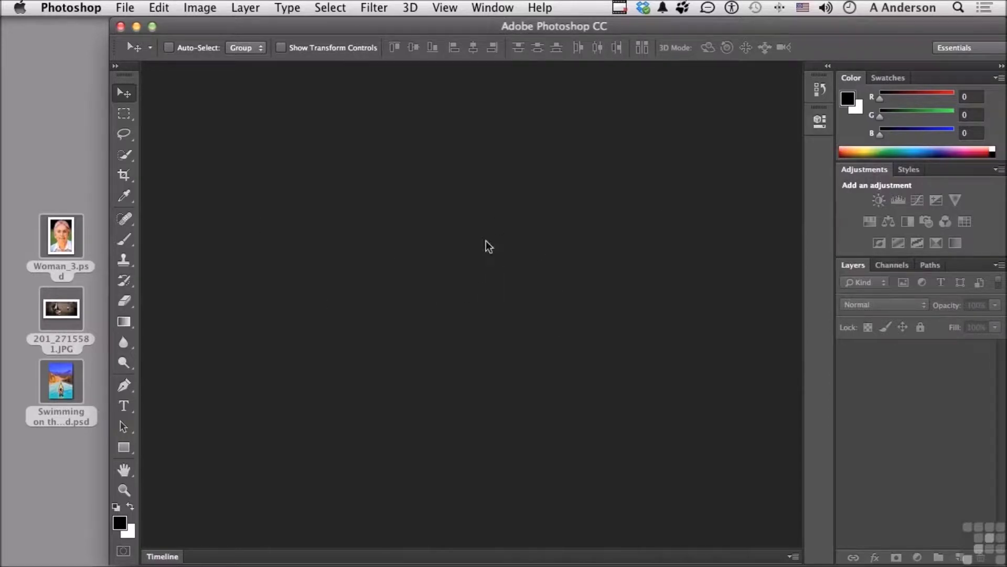
key(super+o)
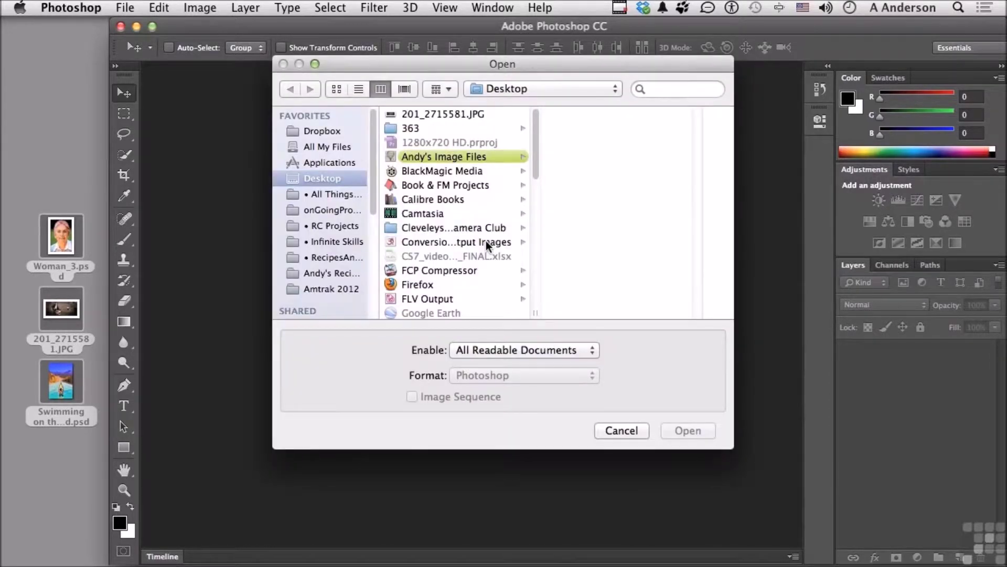
click(624, 429)
click(63, 130)
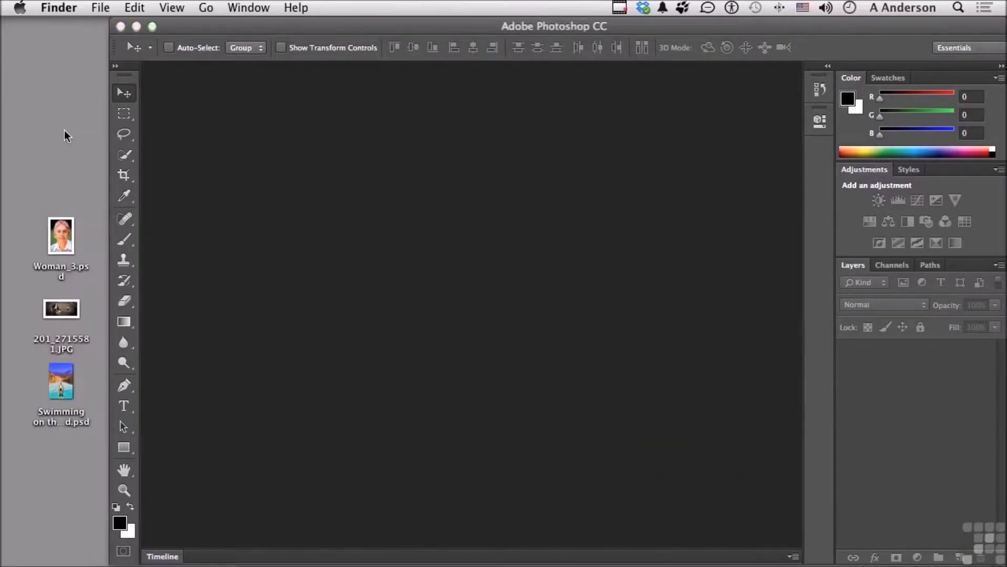
drag(58, 312, 470, 316)
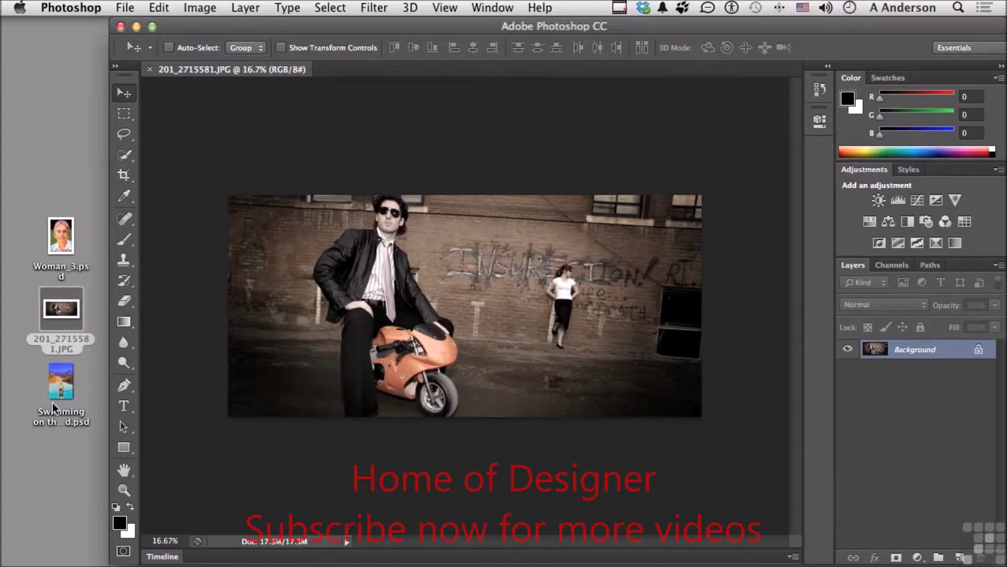
Return to the desktop and select Woman_3.psd.
key(super+Tab)
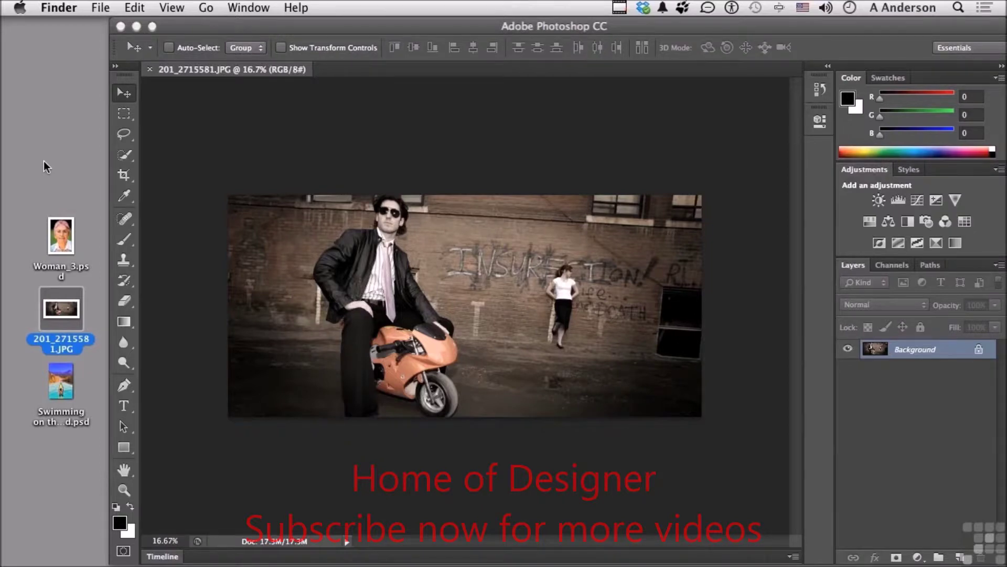
click(59, 237)
Drag Woman_3.psd onto the motorcycle canvas and commit it as a placed smart-object layer.
drag(58, 238, 462, 276)
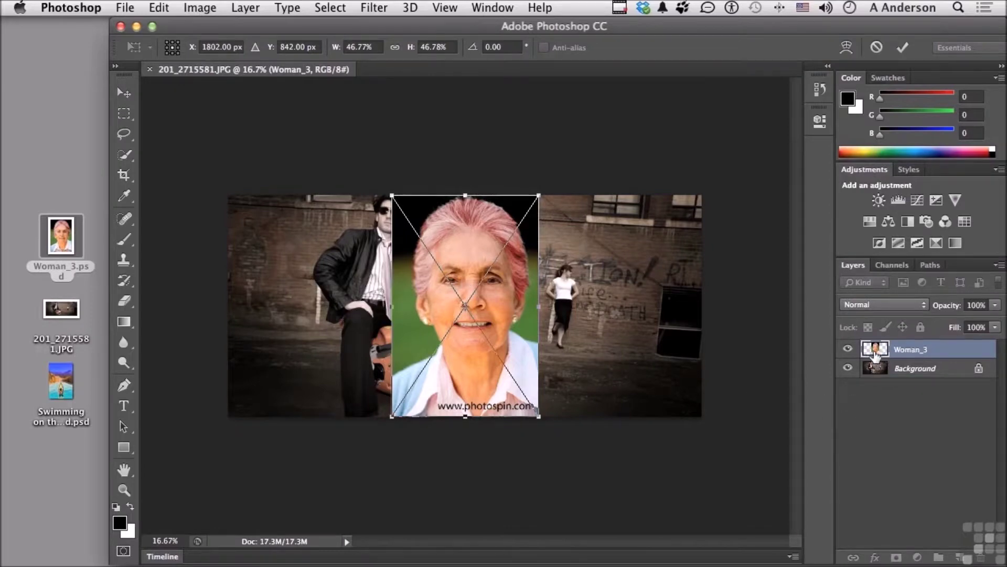
key(Return)
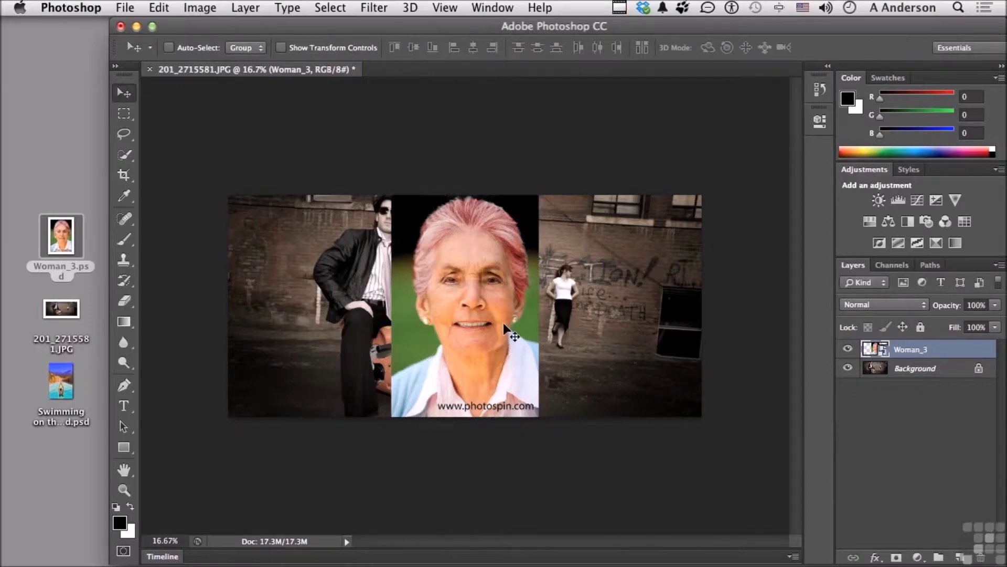